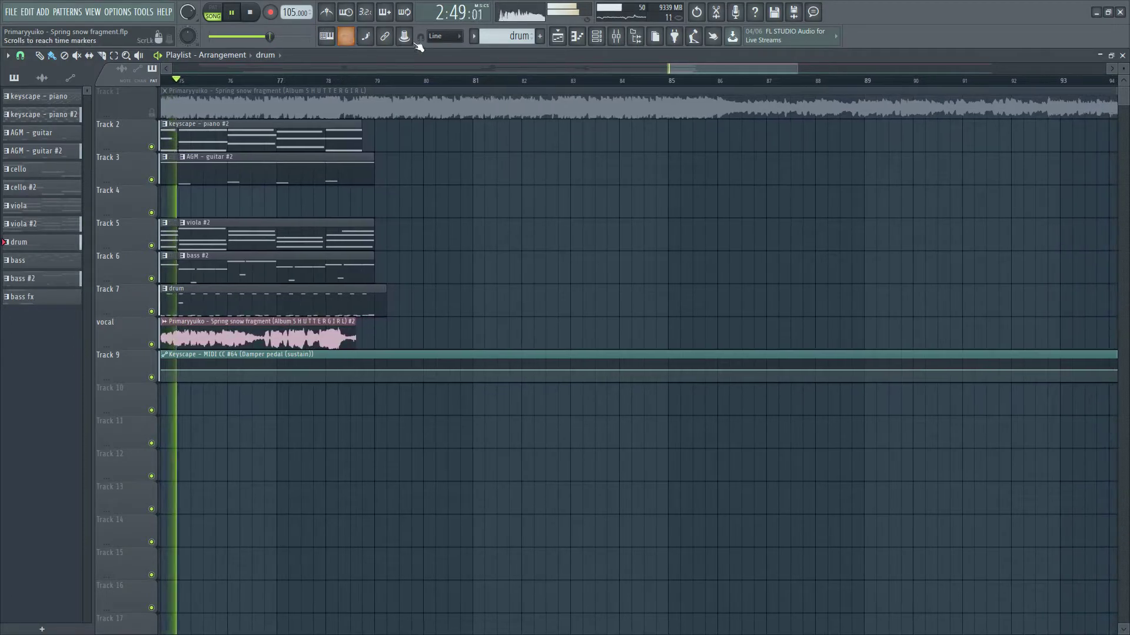
Mute the vocal track and play the song from bar 31
left_click_drag(722, 69, 677, 71)
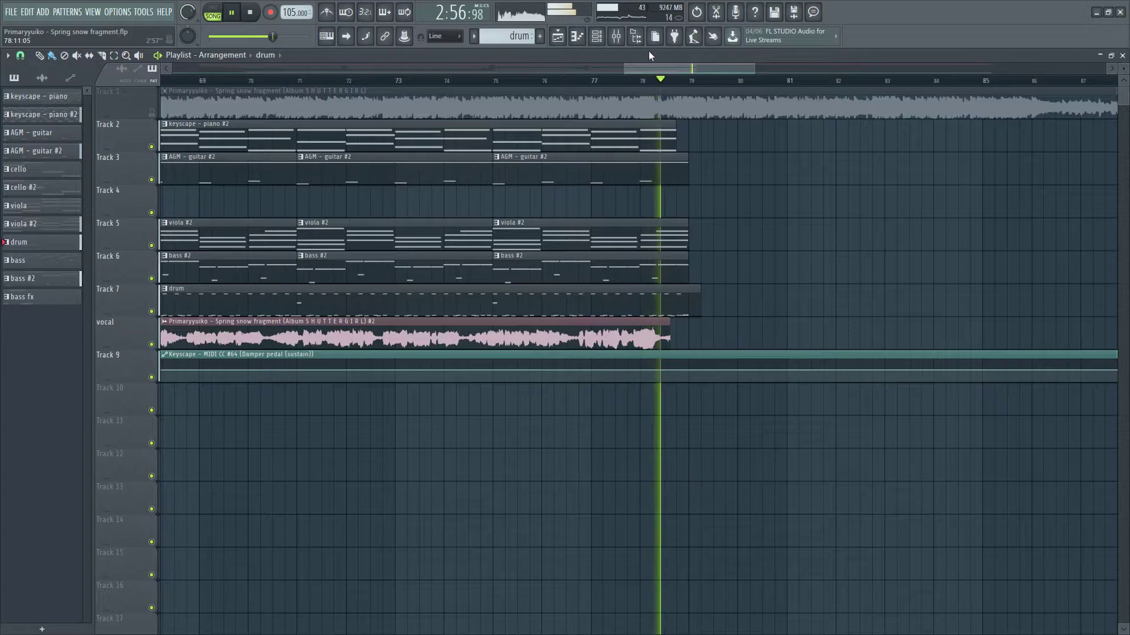
left_click(234, 11)
left_click_drag(689, 68, 242, 82)
left_click(152, 344)
left_click(238, 80)
left_click(234, 12)
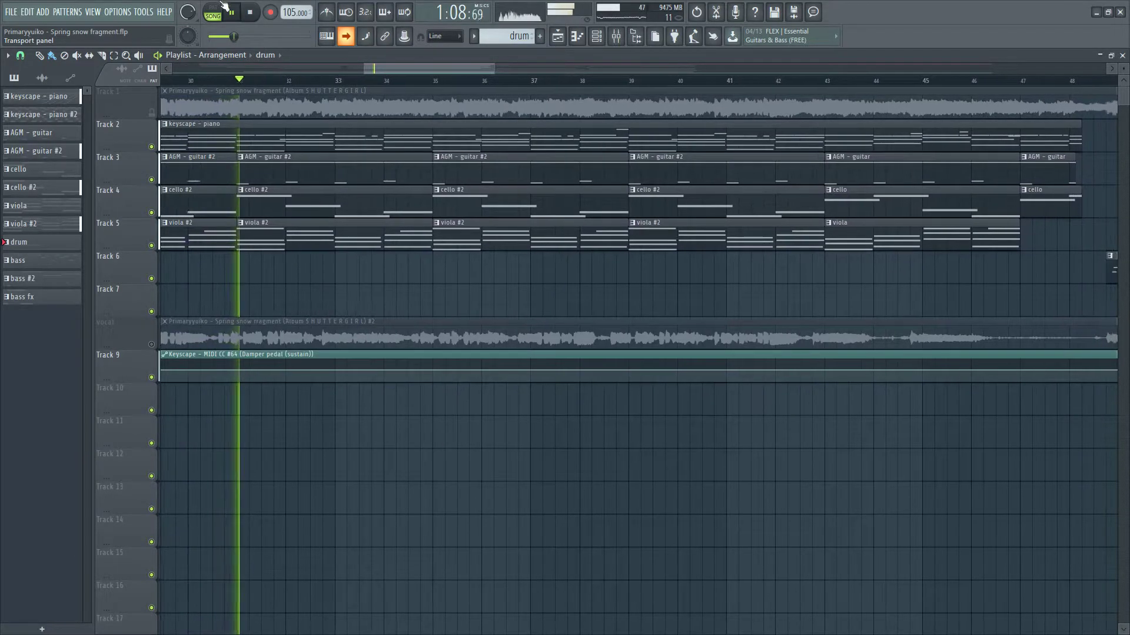
Check the mixer levels and the instrument channels in the channel rack, closing both windows when done
left_click(618, 37)
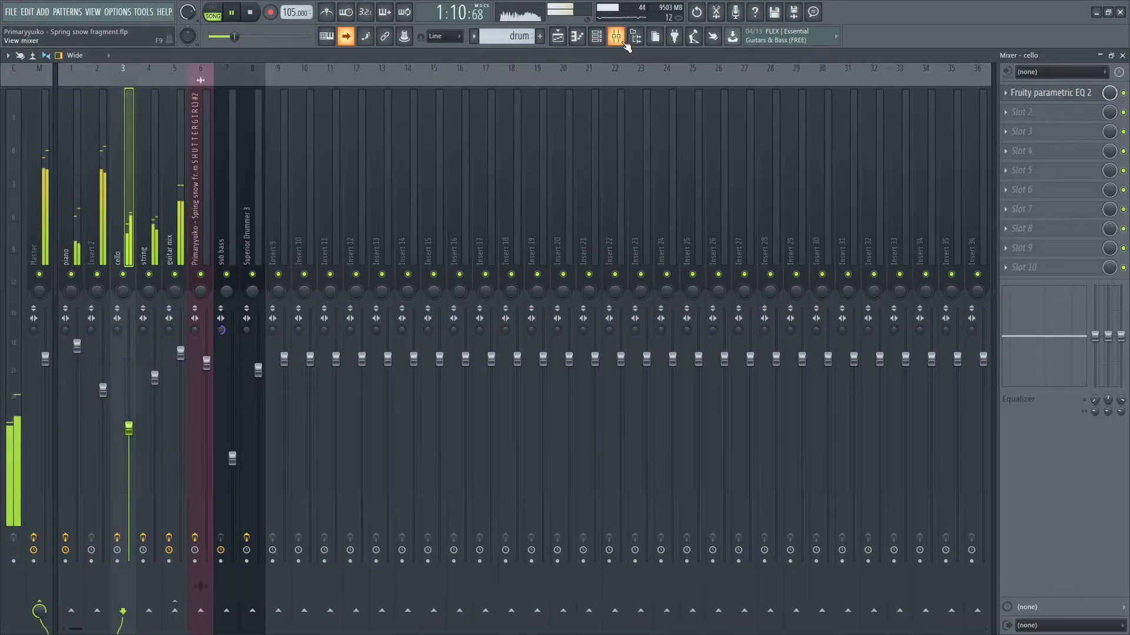
left_click(619, 39)
left_click(596, 38)
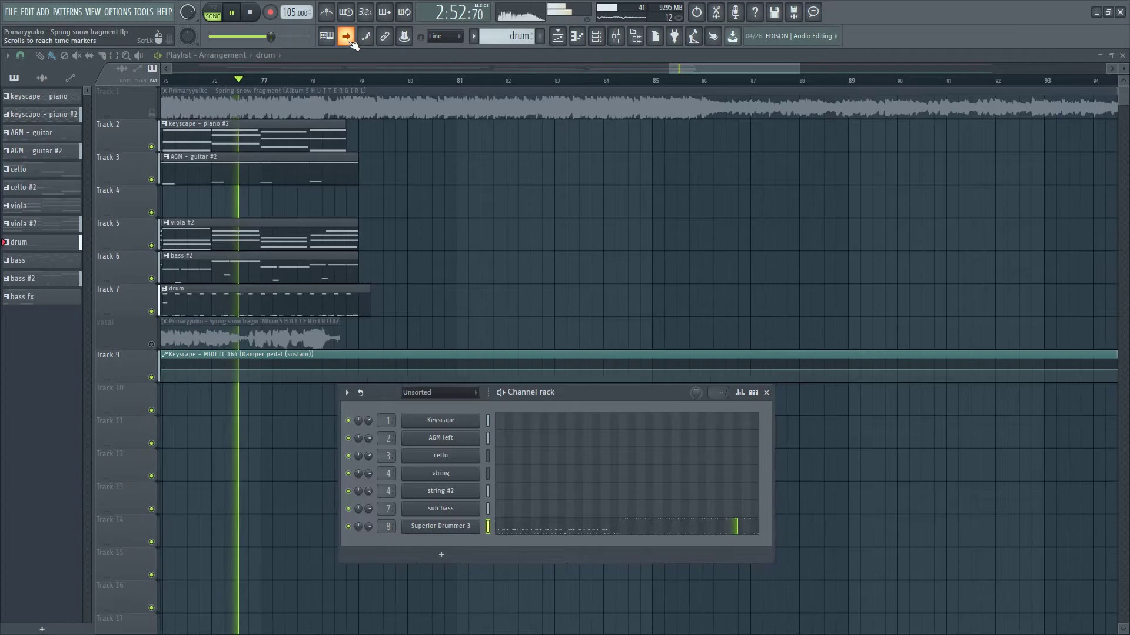
left_click(766, 392)
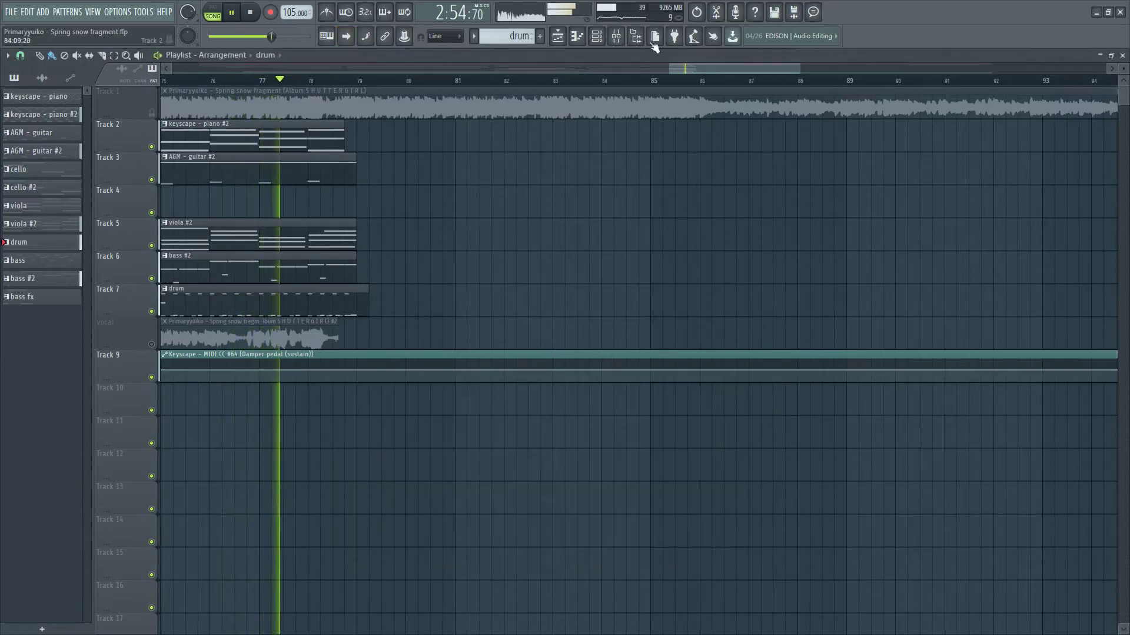
Pause playback and select the playlist range from bar 27 to bar 35 for looping
left_click_drag(670, 69, 325, 70)
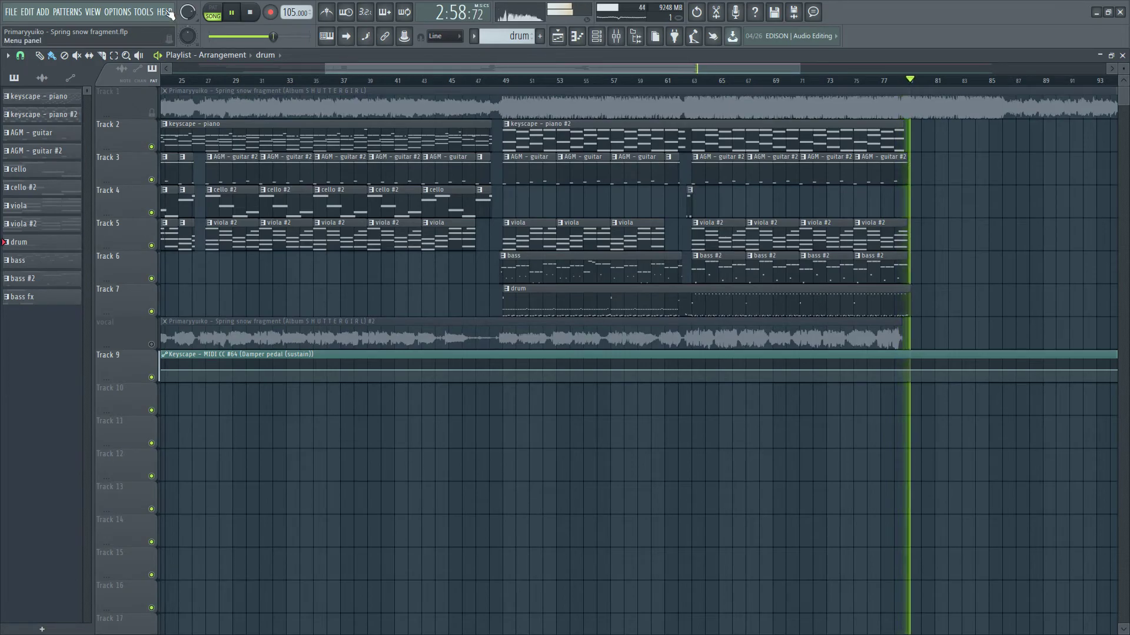
left_click(233, 13)
scroll(202, 171, "up", 6)
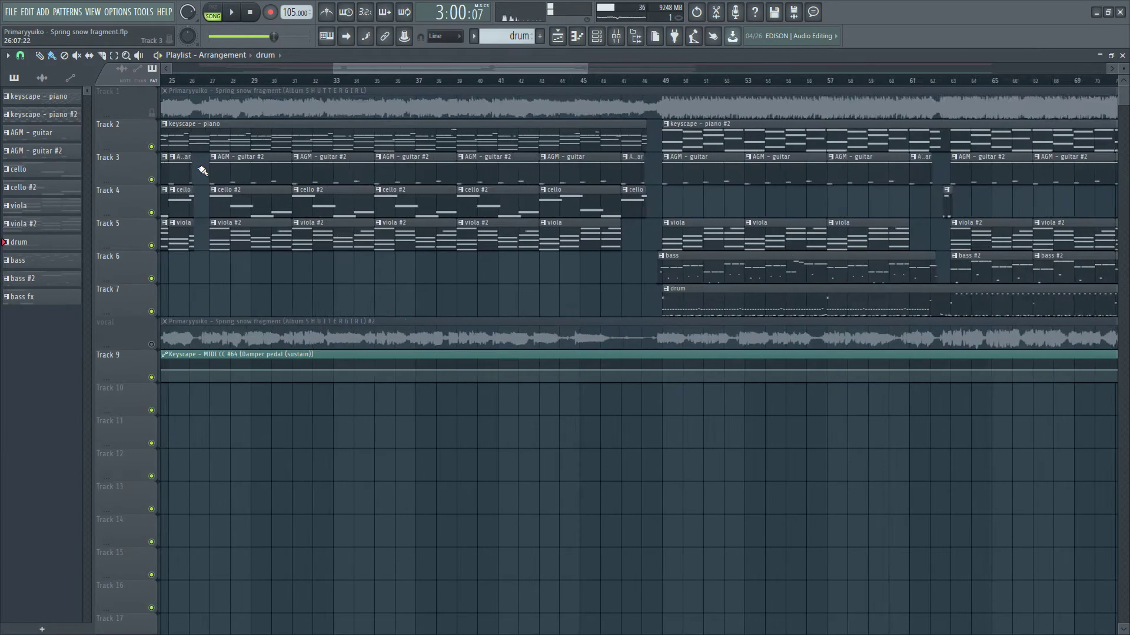
left_click_drag(222, 80, 747, 106)
scroll(802, 182, "down", 2)
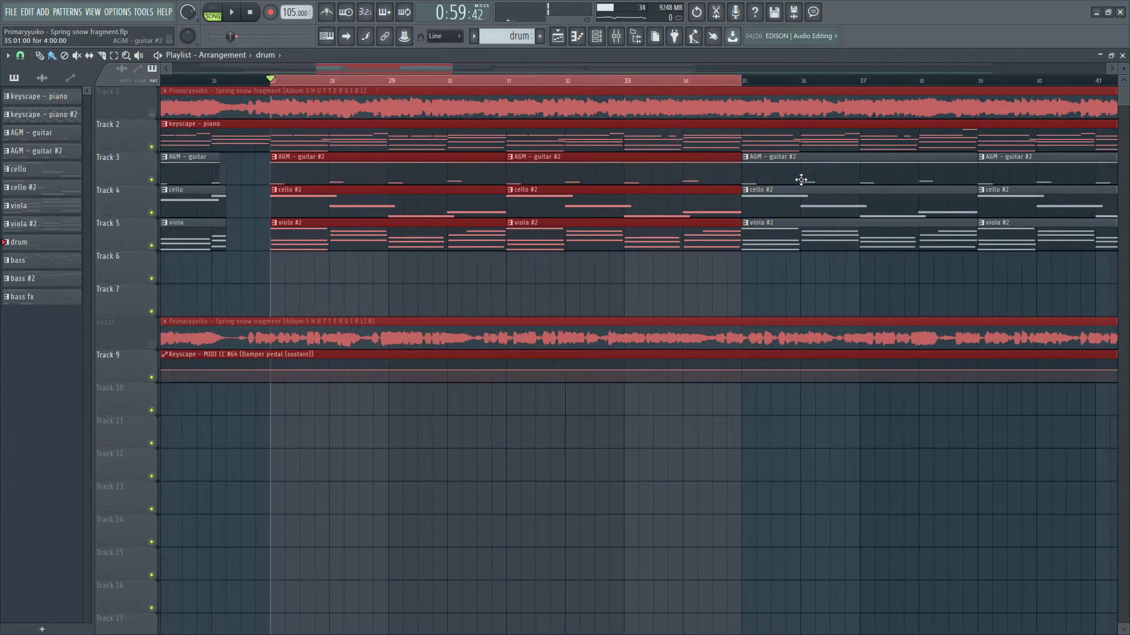
scroll(775, 174, "down", 2)
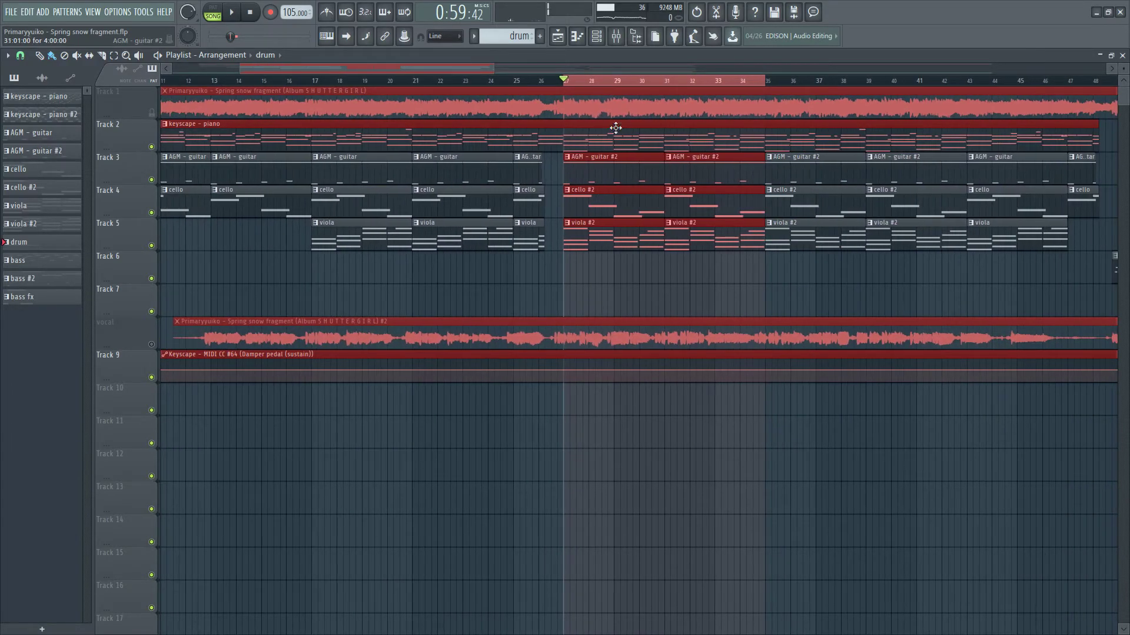
Solo the guitar on playlist Track 3 and the guitar mix insert in the mixer, and play the selected range
right_click(152, 179)
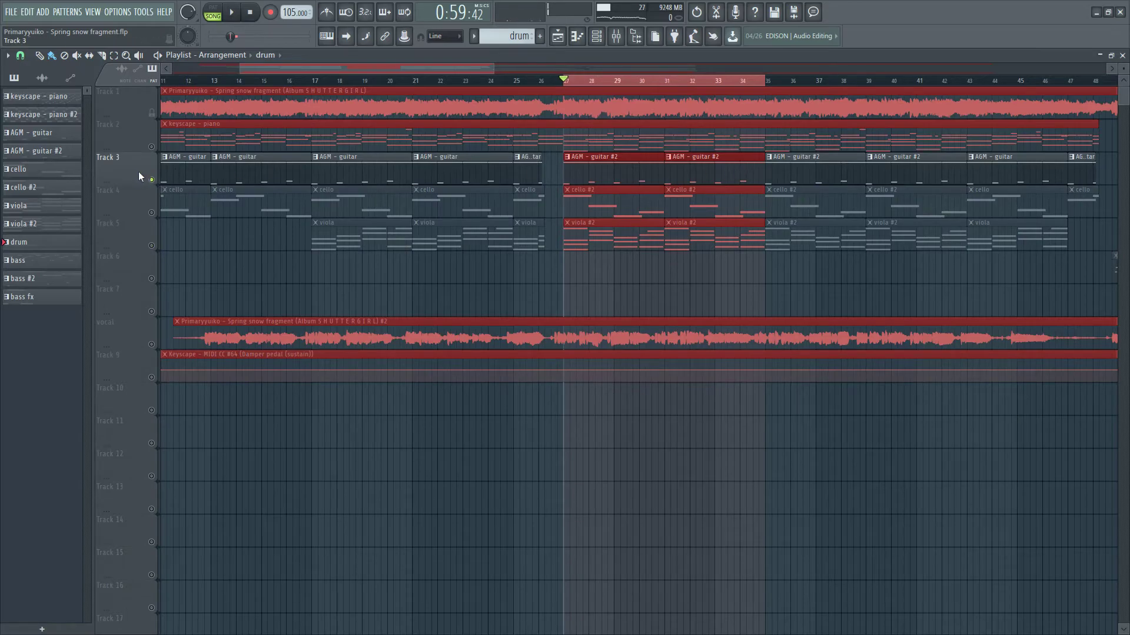
key("F9")
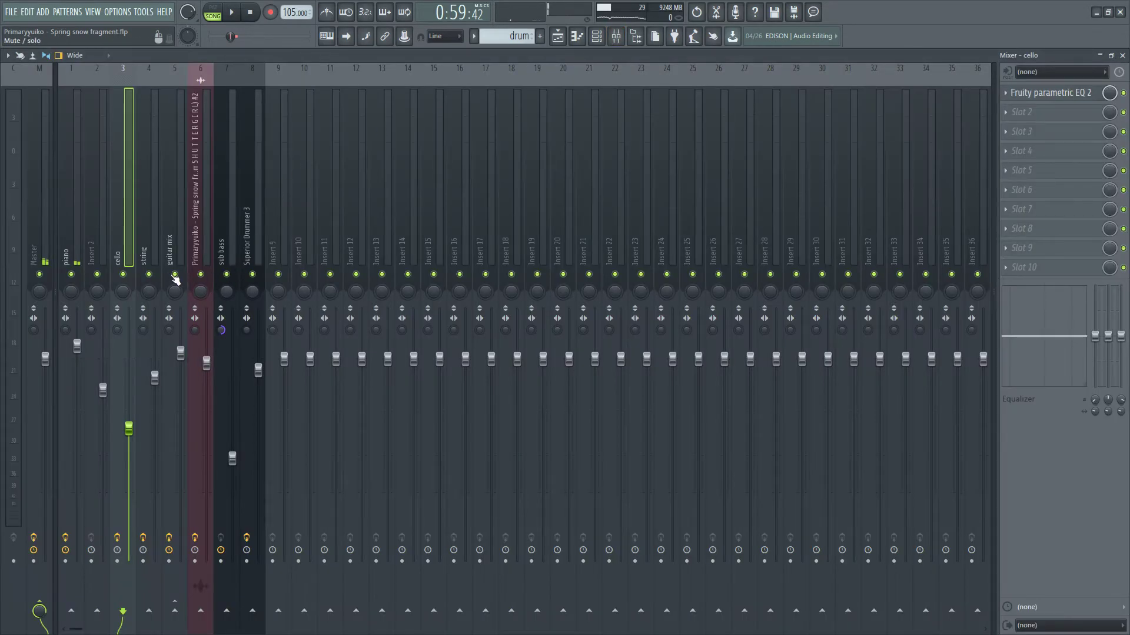
right_click(175, 275)
key("space")
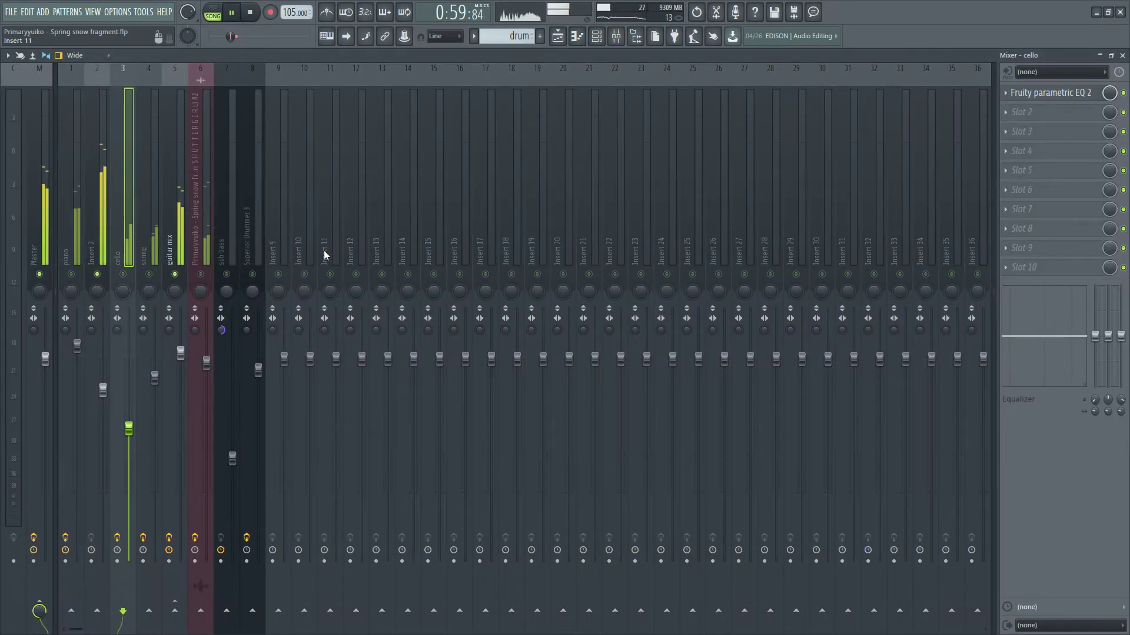
Examine the guitar mix insert's effect chain and levels in the mixer while the loop plays
left_click(182, 231)
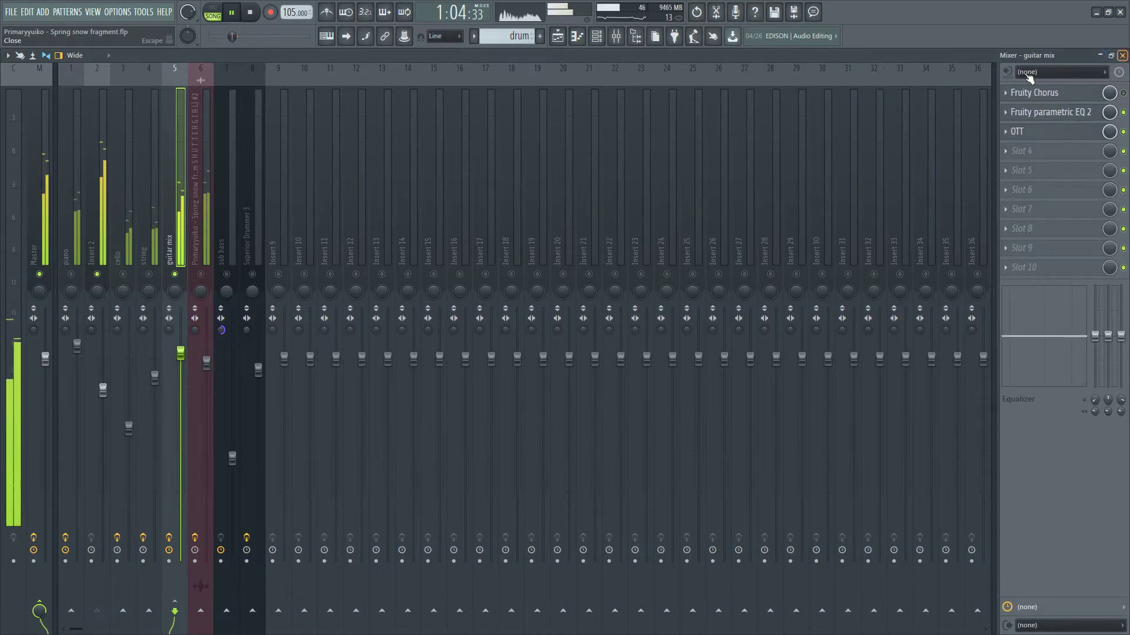
left_click(1109, 55)
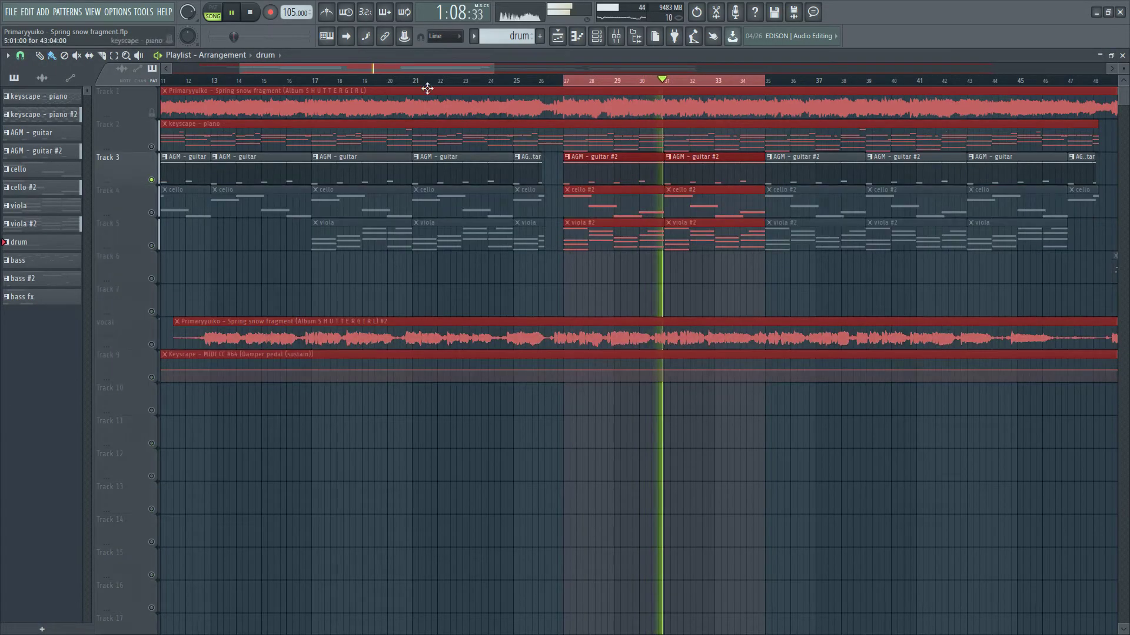
left_click(617, 36)
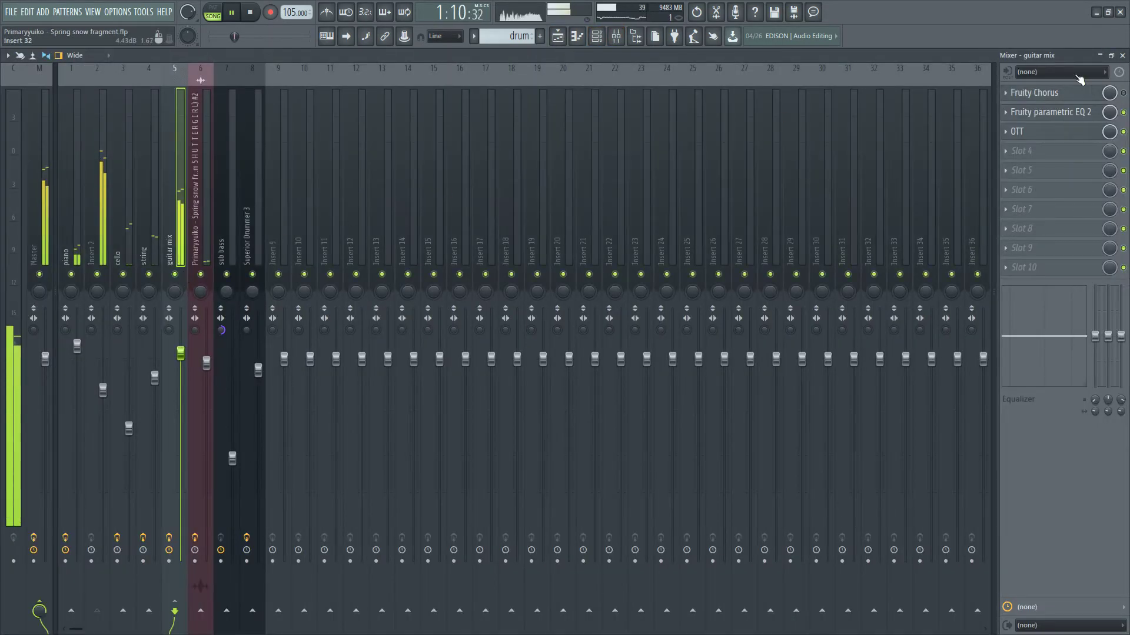
left_click(1122, 55)
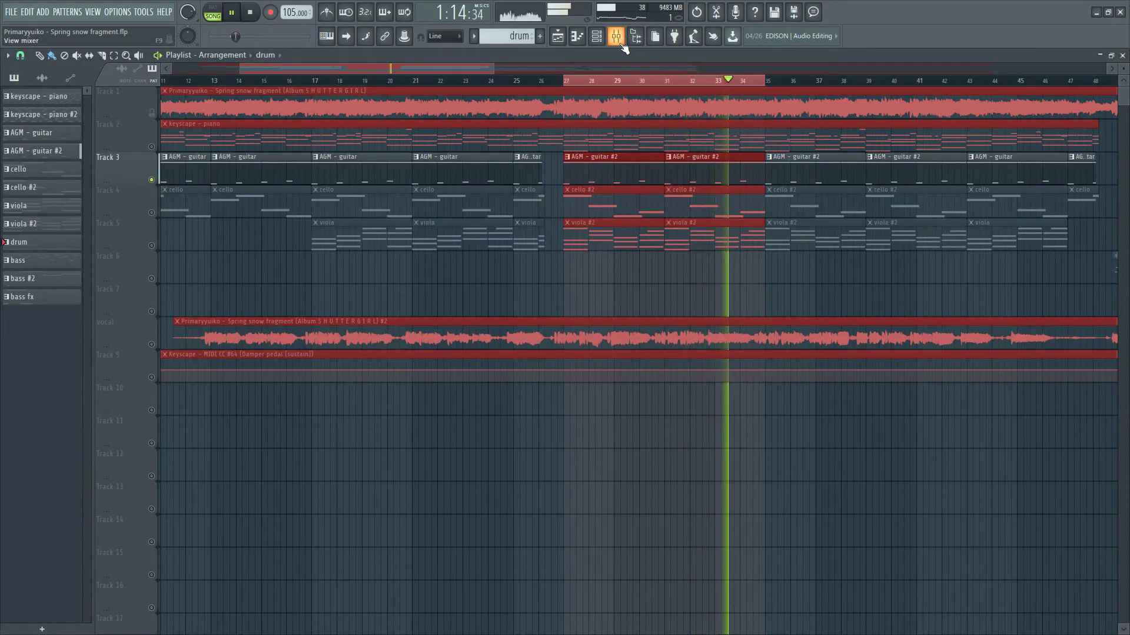
Unmute the piano, cello, viola and vocal tracks one after another during loop playback to layer them over the guitar
left_click(154, 149)
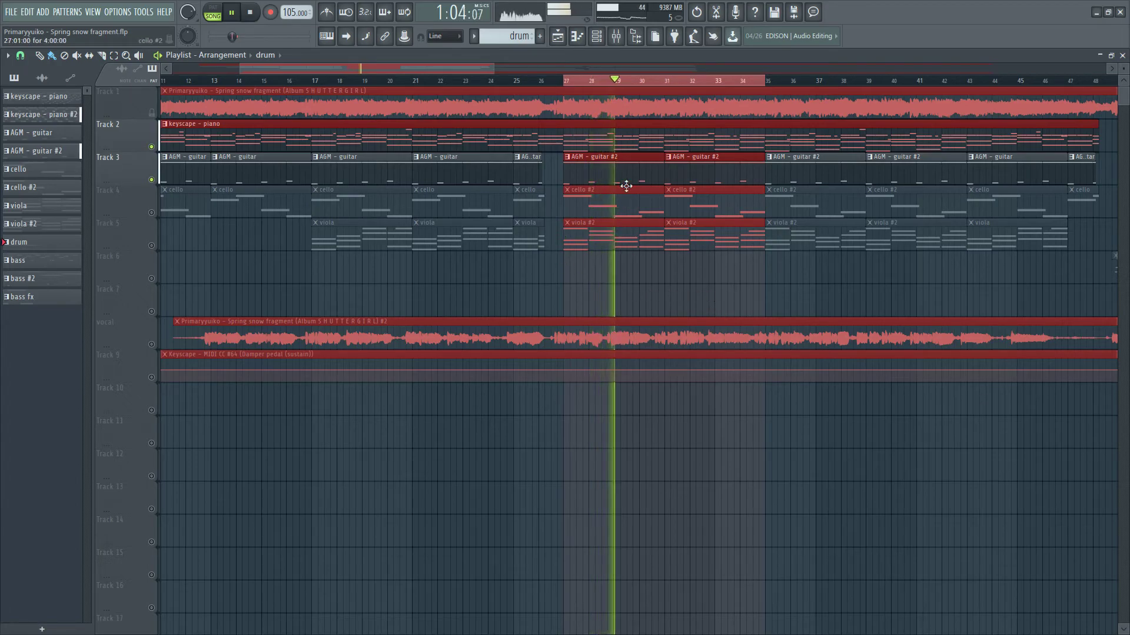
left_click(152, 213)
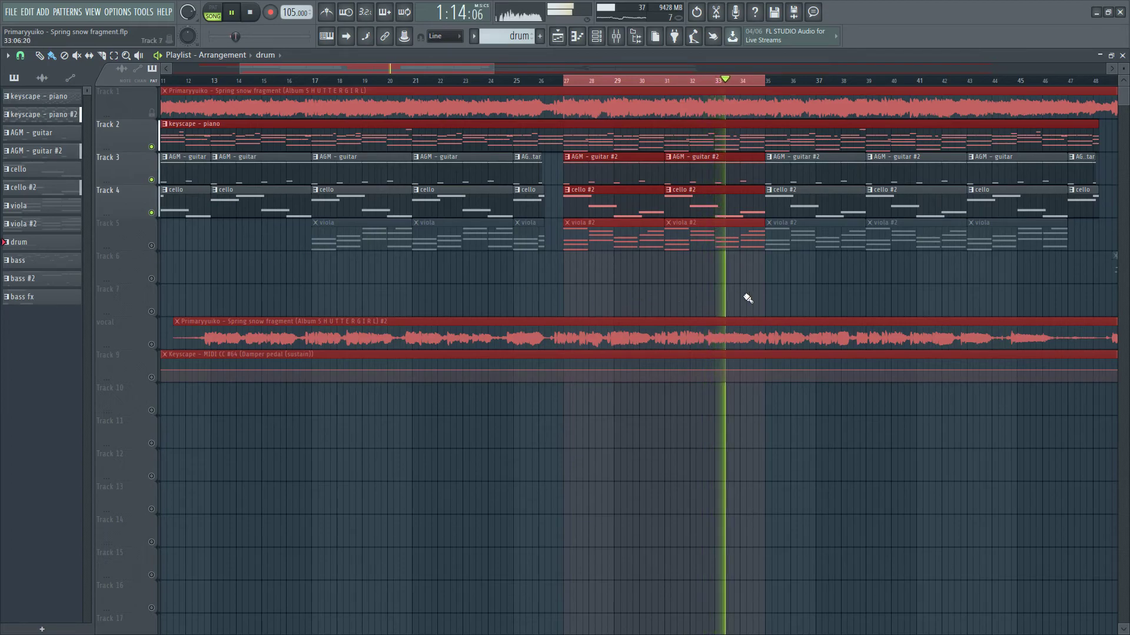
left_click(152, 247)
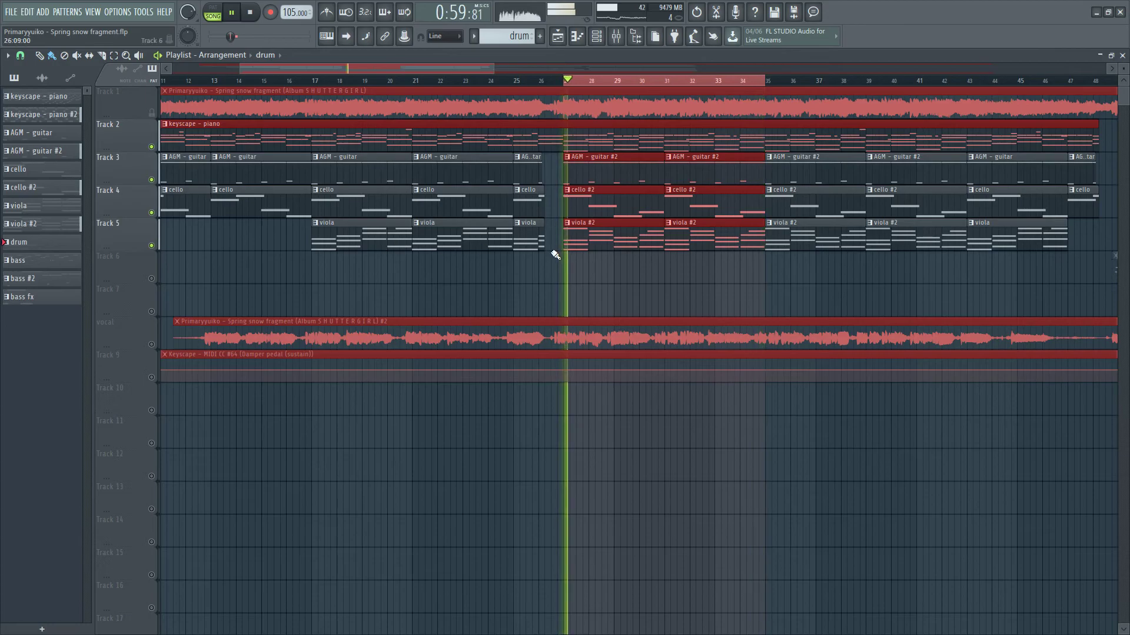
left_click(152, 346)
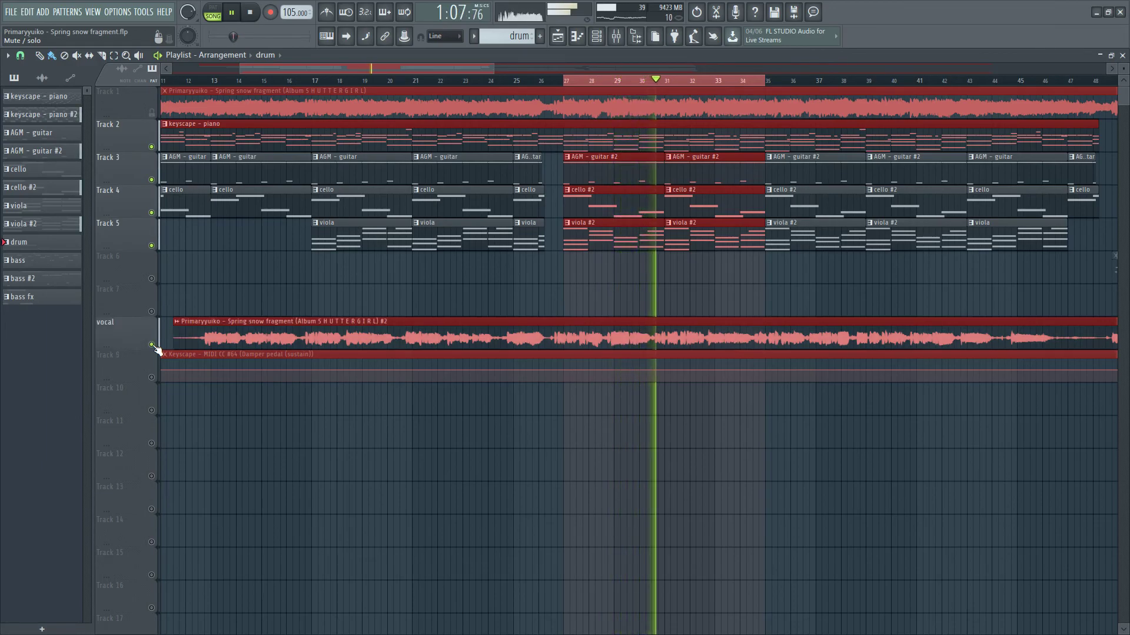
Clear the playlist's time selection and pause playback
left_click(742, 83, "ctrl")
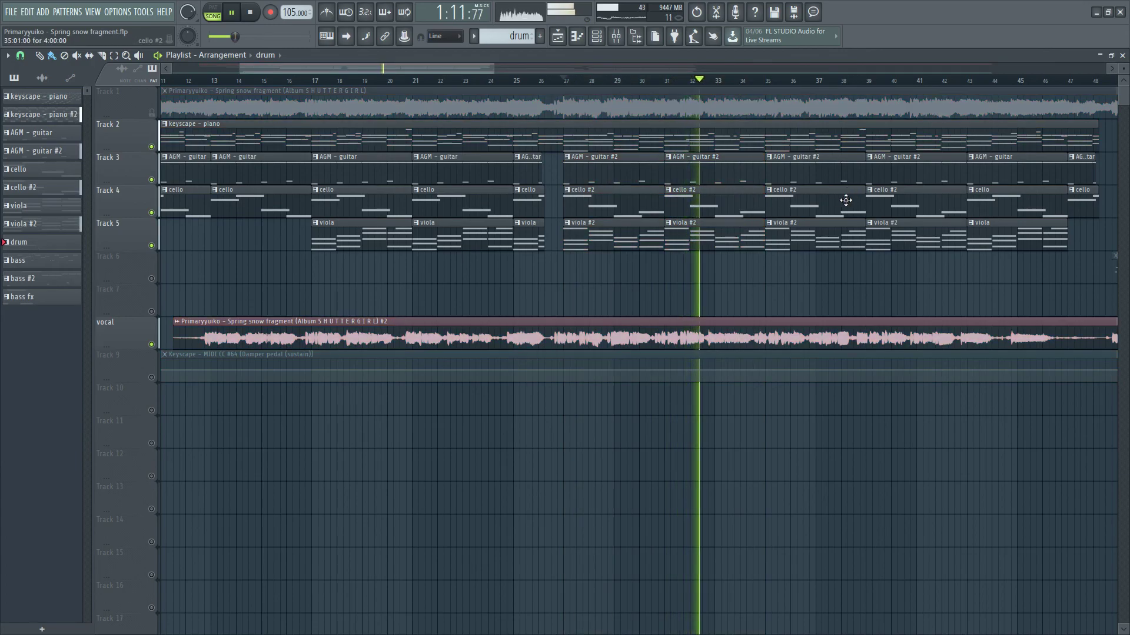
left_click(235, 17)
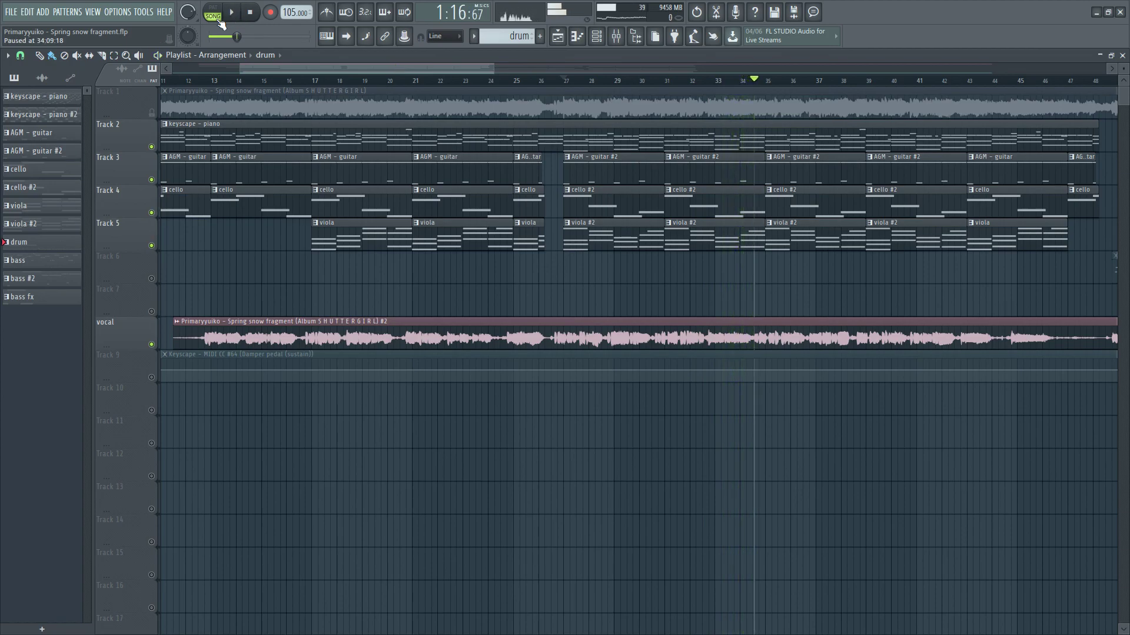